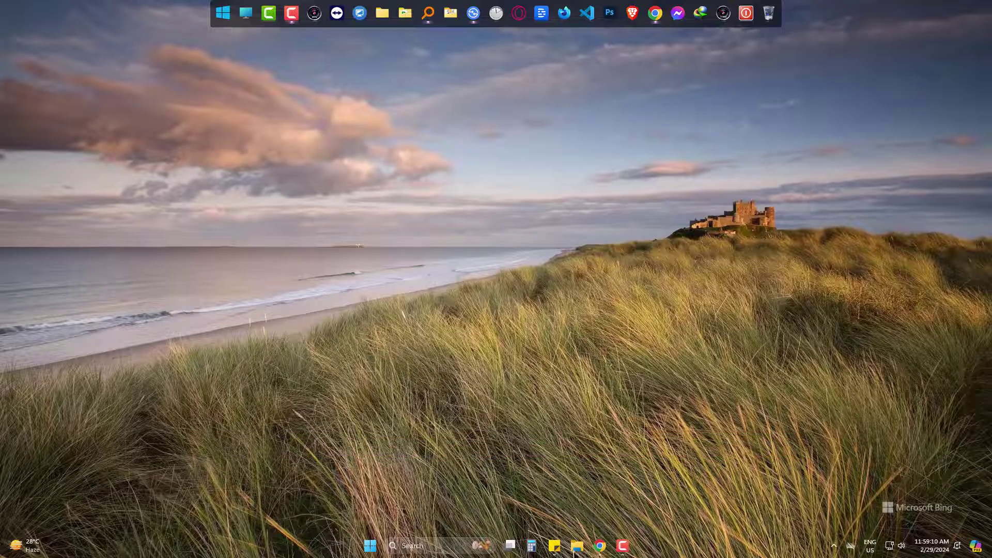
Play the transfer files with toffeeshare.wav recording from its folder
click(575, 549)
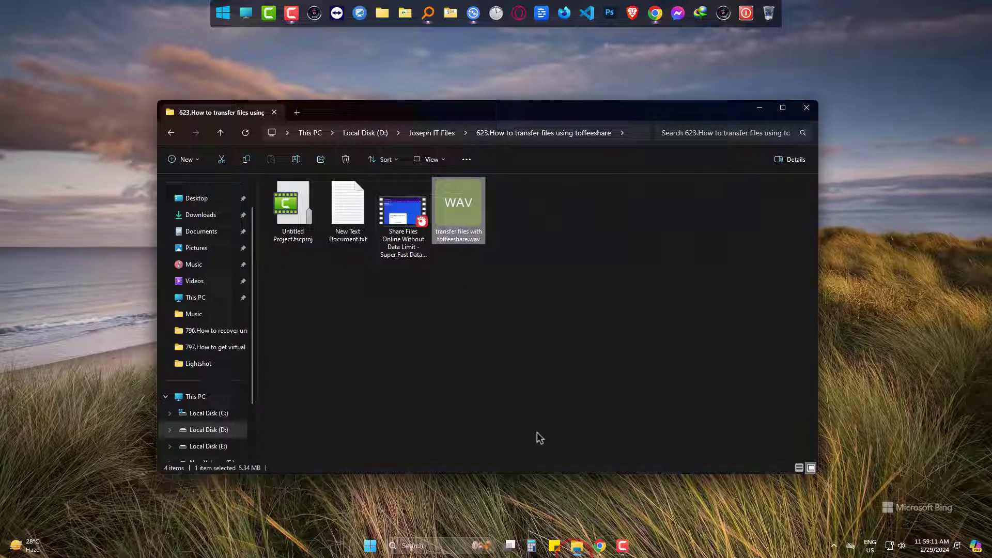
double_click(468, 216)
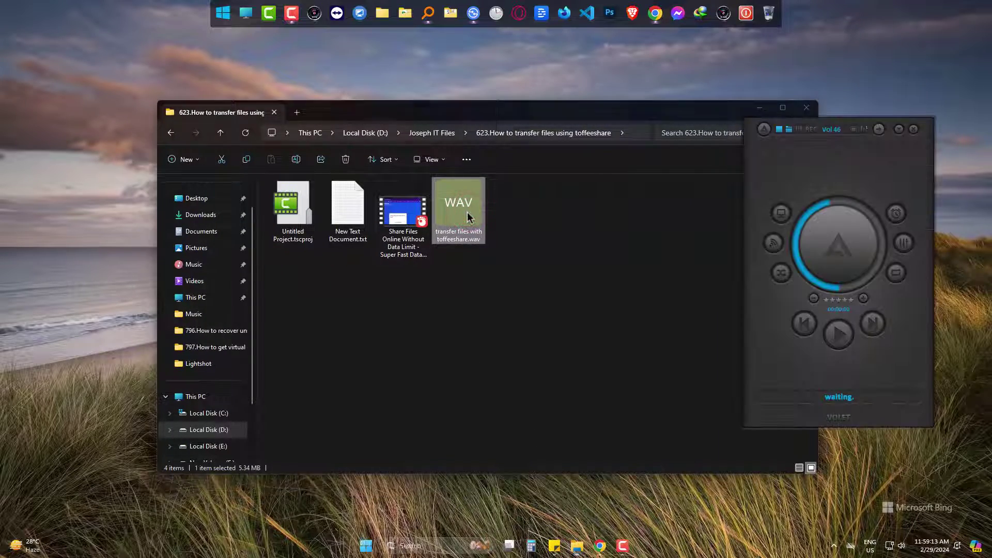
scroll(823, 284, down, 9)
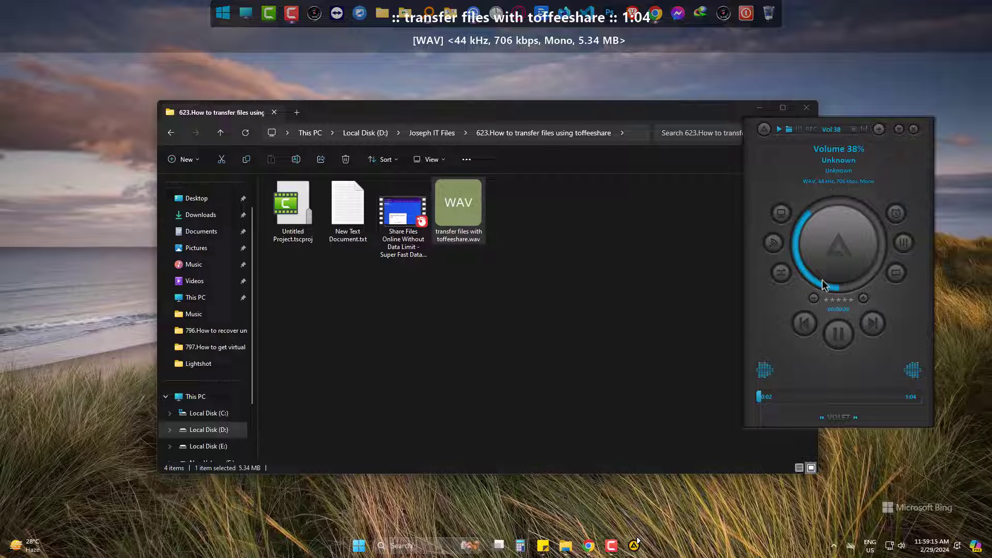
scroll(823, 284, down, 1)
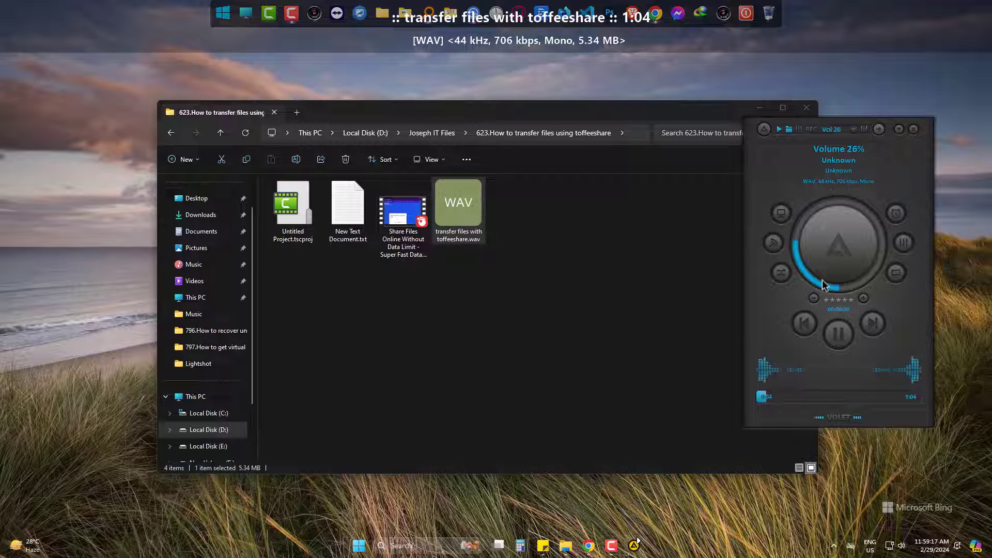
Pause the recording, shrink the player to mini mode, and minimize File Explorer
click(839, 334)
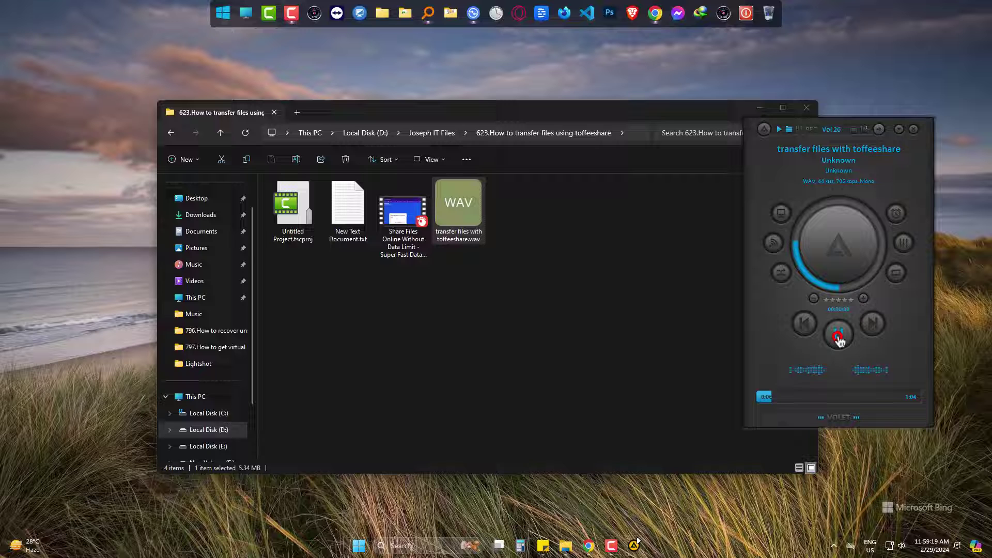
click(899, 131)
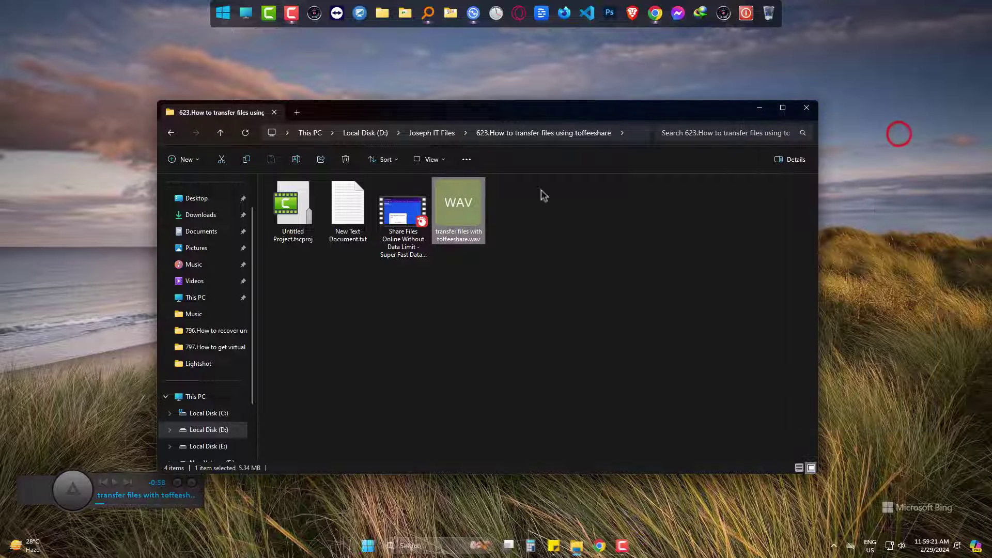
click(759, 108)
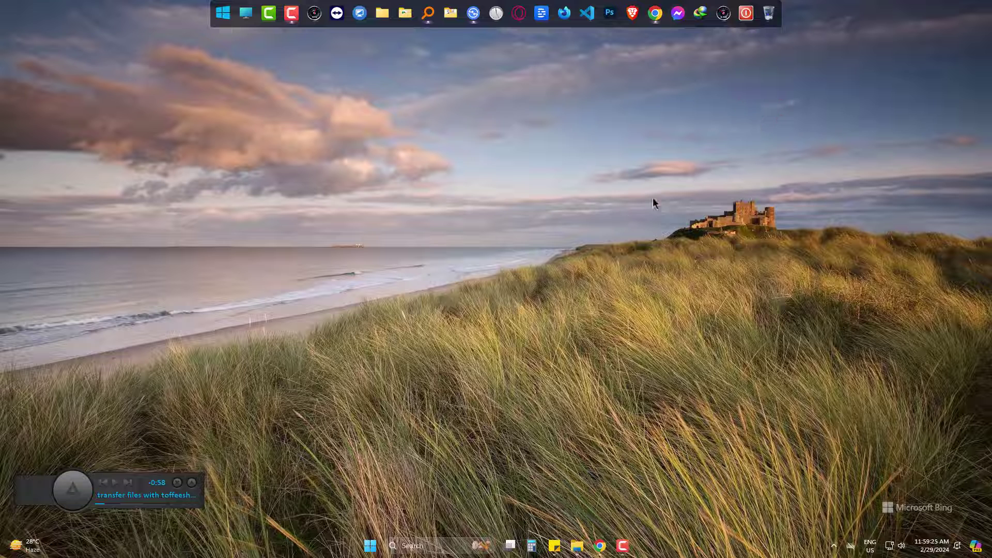
Search Google for 'clideo' in Chrome and open the Clideo — Online Video Tools site
click(655, 13)
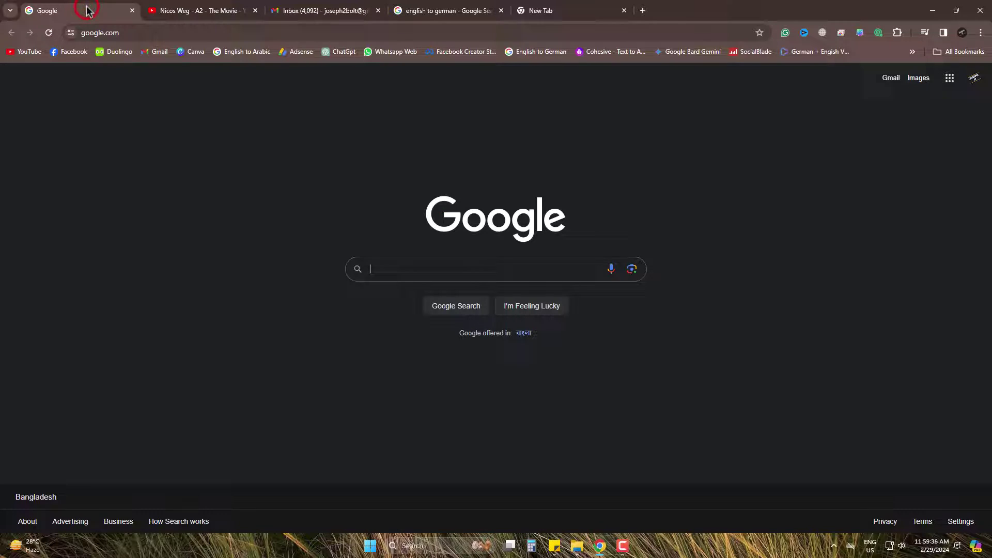
text(clideo)
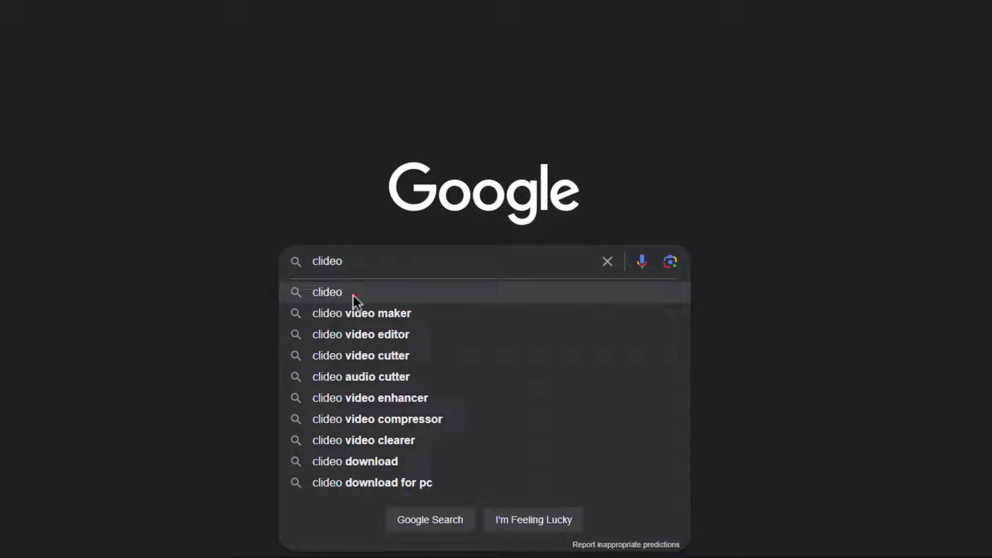
click(341, 286)
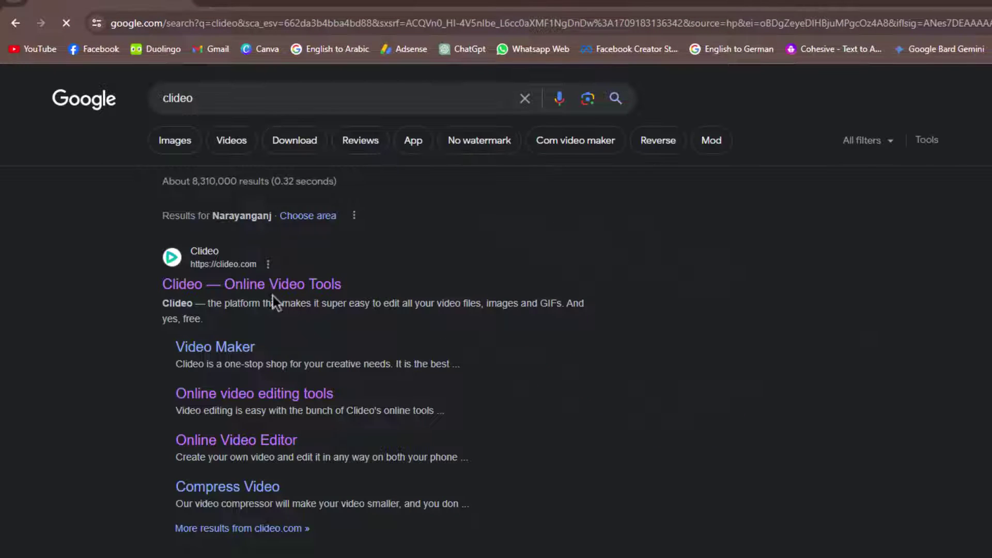
click(328, 285)
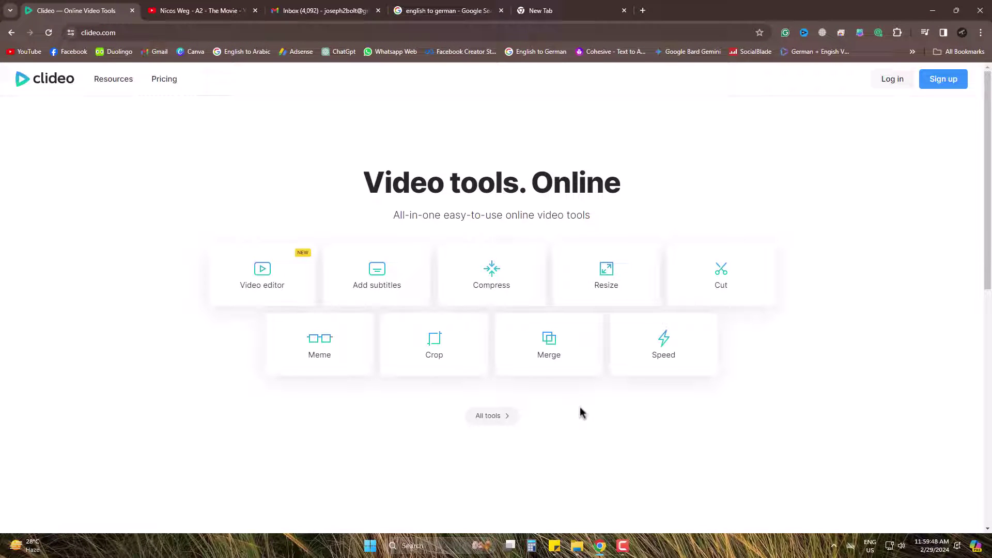
Load transfer files with toffeeshare.wav into Clideo's Video editor, preview it, and set the playhead to 0:33.25
click(293, 290)
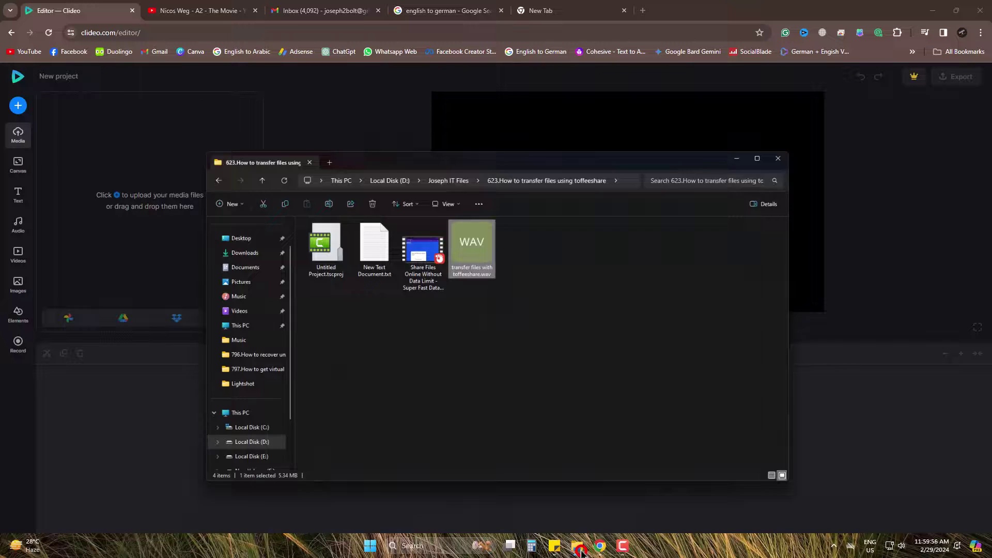
drag(468, 110, 734, 129)
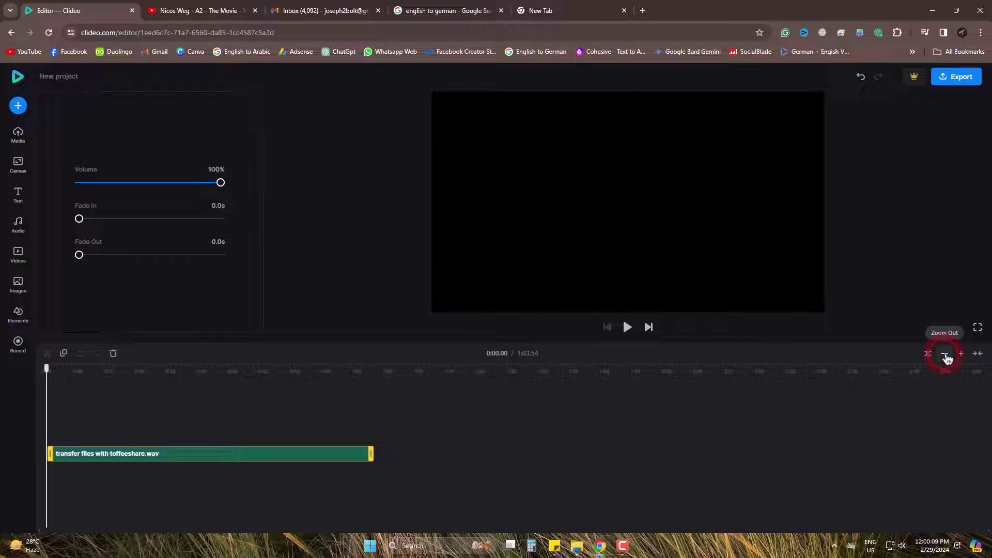
click(961, 353)
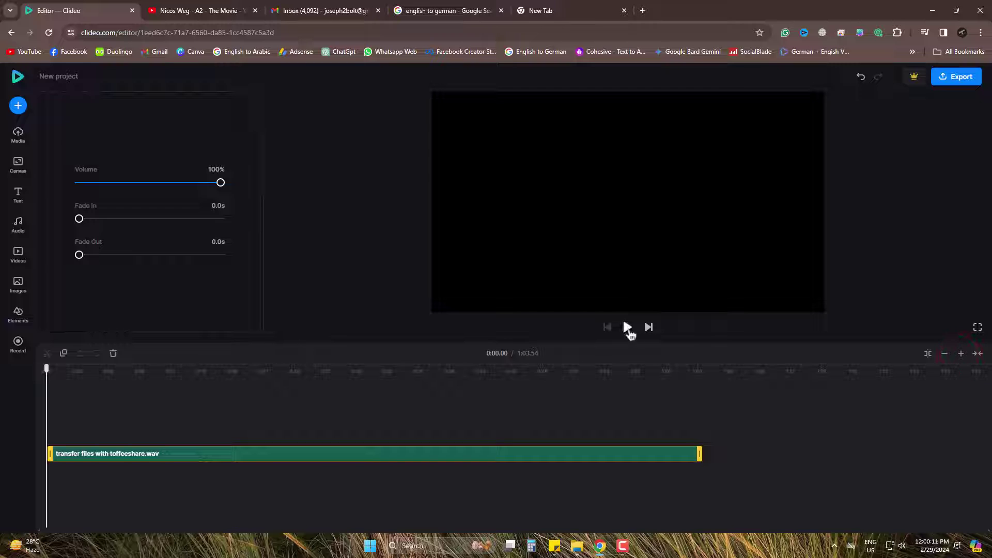
click(628, 327)
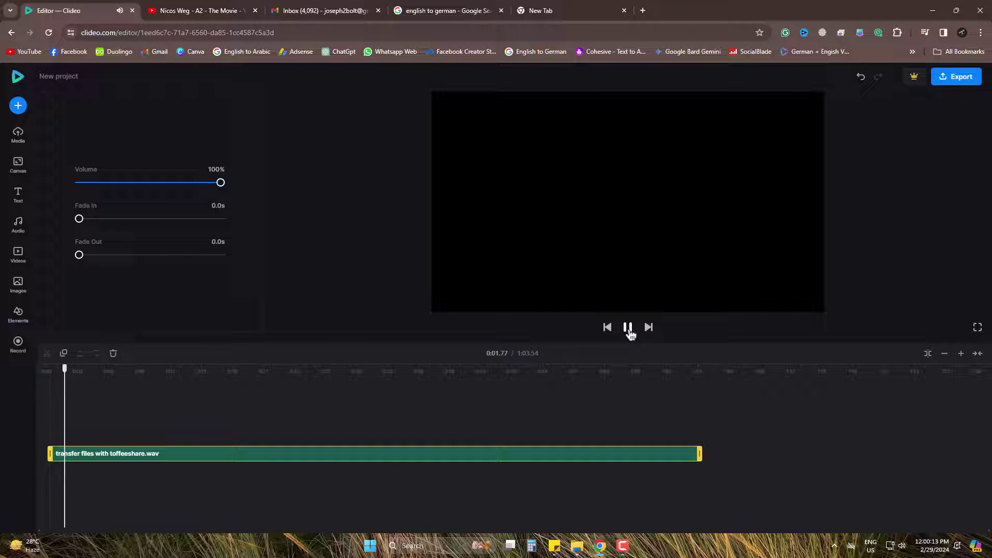
click(628, 328)
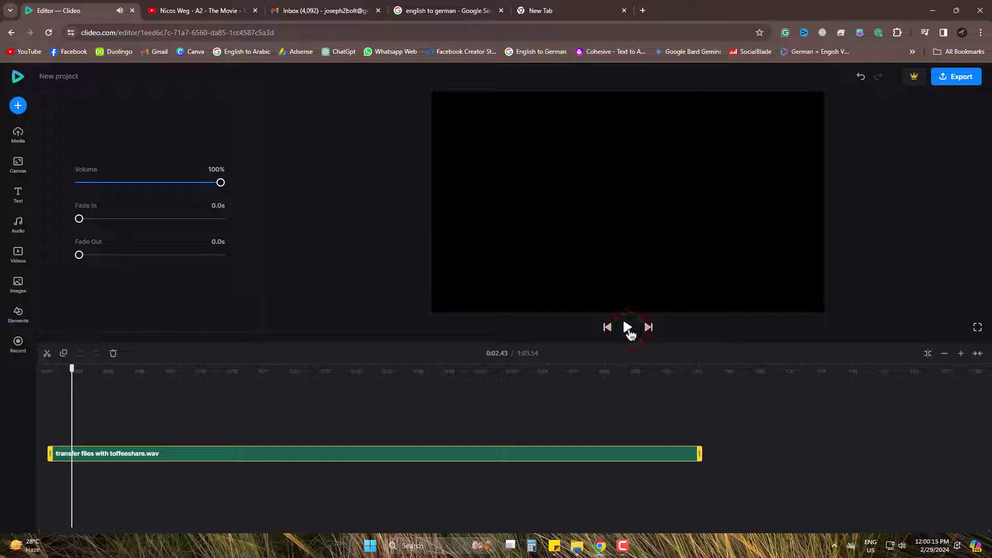
click(389, 416)
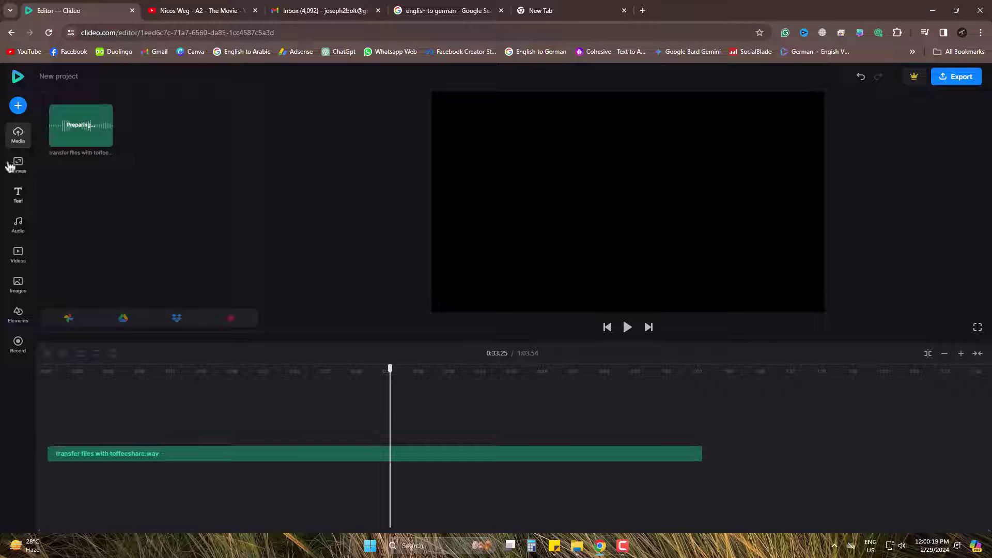
Add a Title text layer and replace its words with 'This is my text'
click(18, 197)
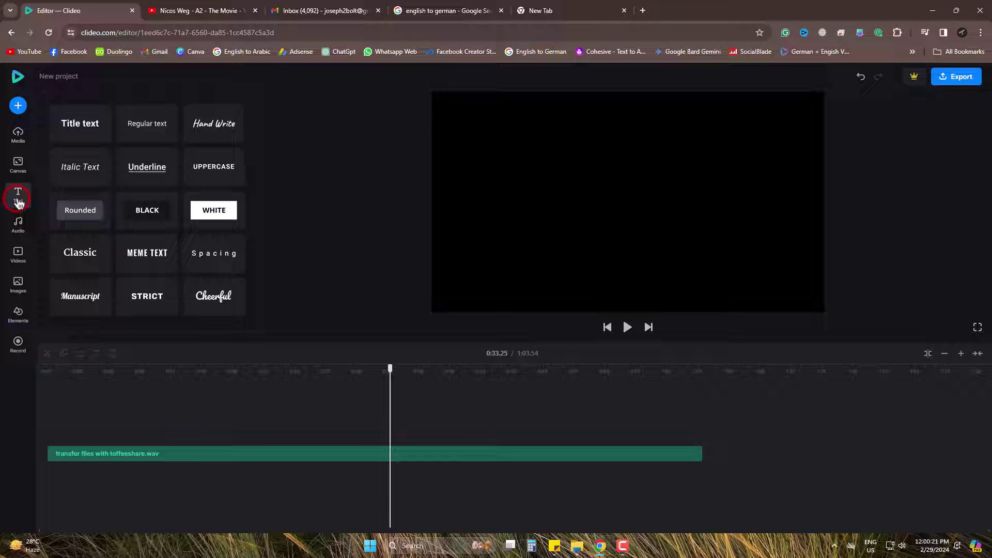
click(91, 125)
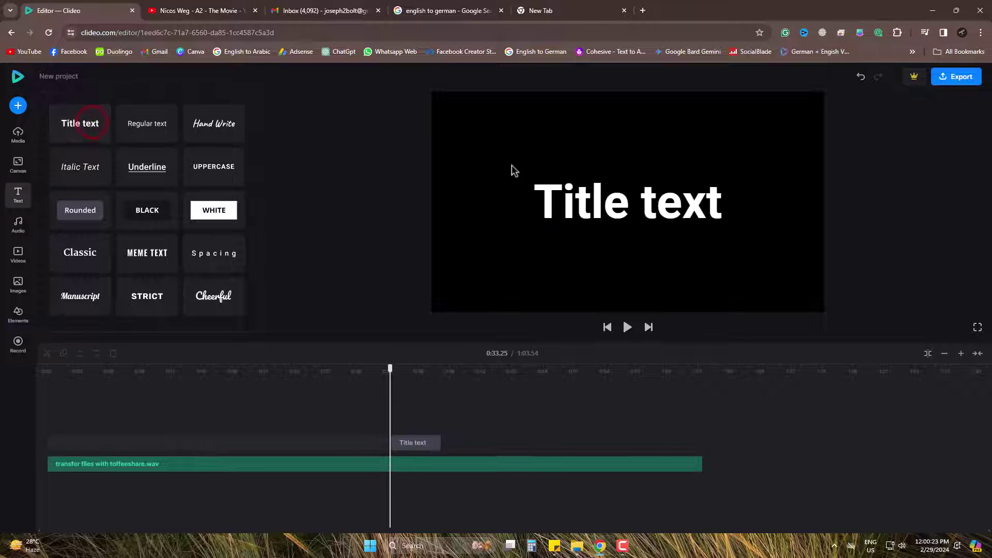
click(583, 222)
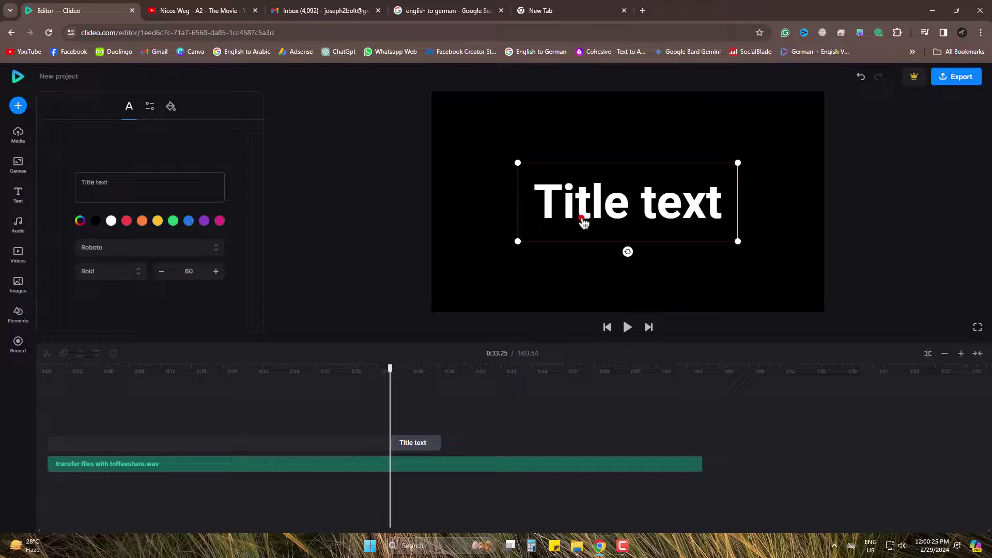
drag(118, 184, 20, 178)
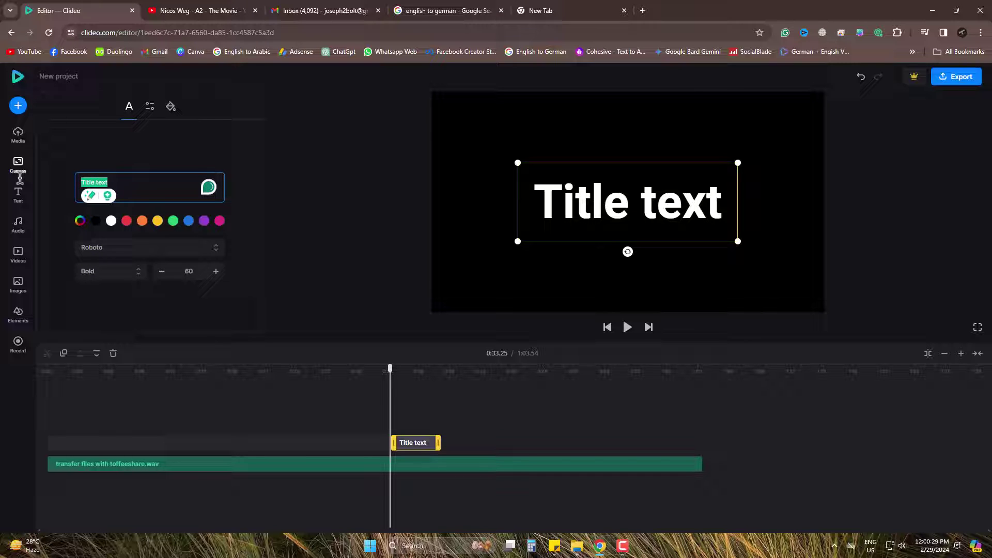
text(This is my text)
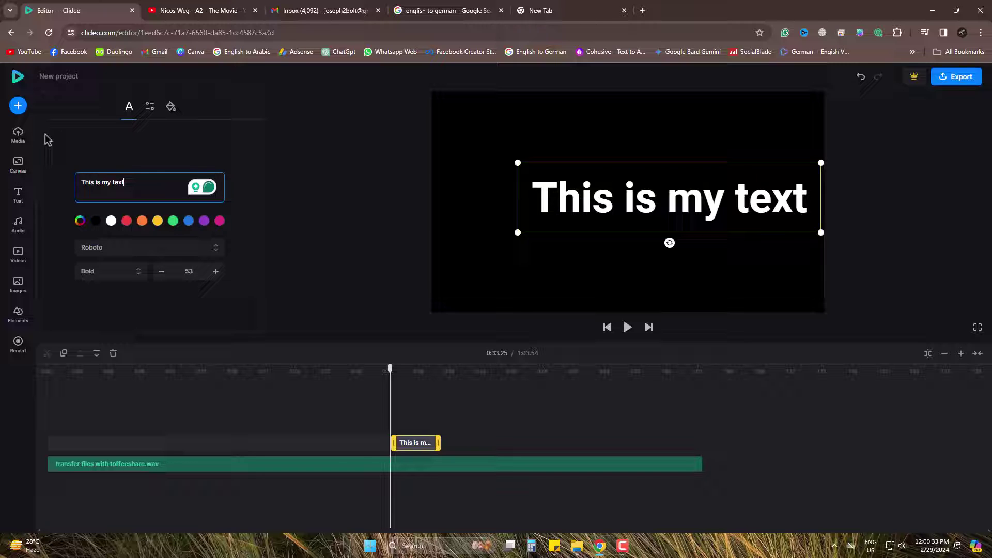
Centre the title in the frame and stretch its clip across the whole audio track
click(341, 239)
drag(690, 204, 654, 212)
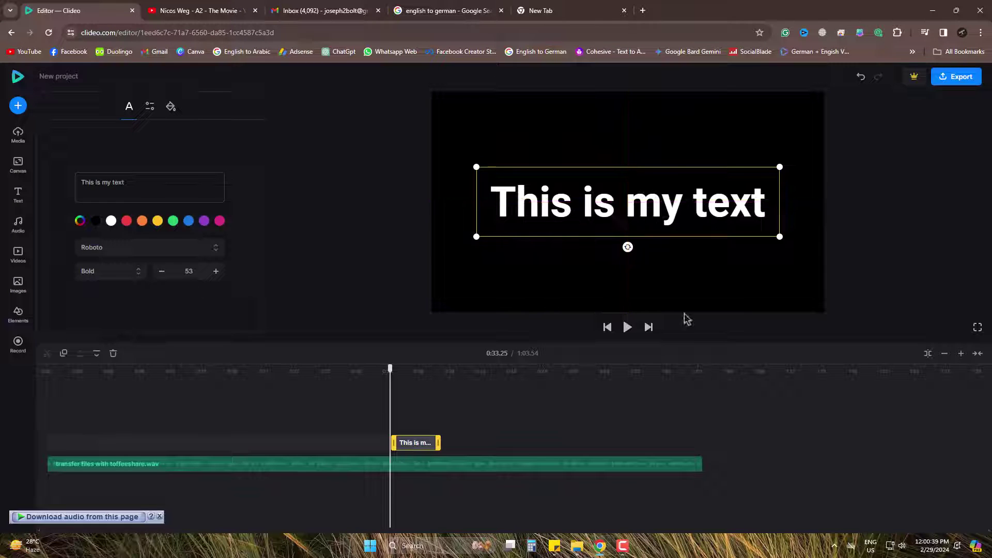
click(700, 433)
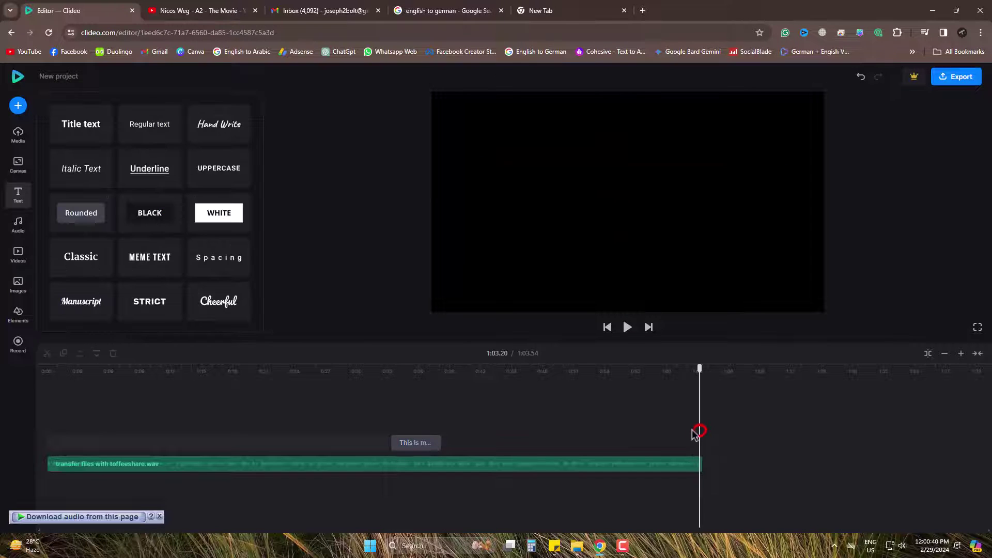
click(404, 448)
drag(395, 443, 698, 443)
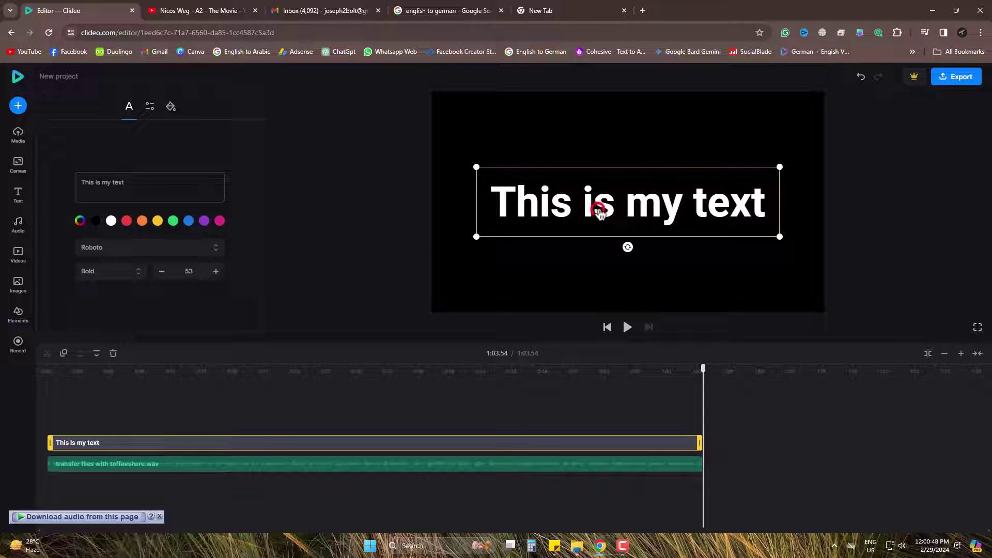
Cycle the title colour through red, orange and yellow to green, then deselect it
click(127, 221)
click(142, 221)
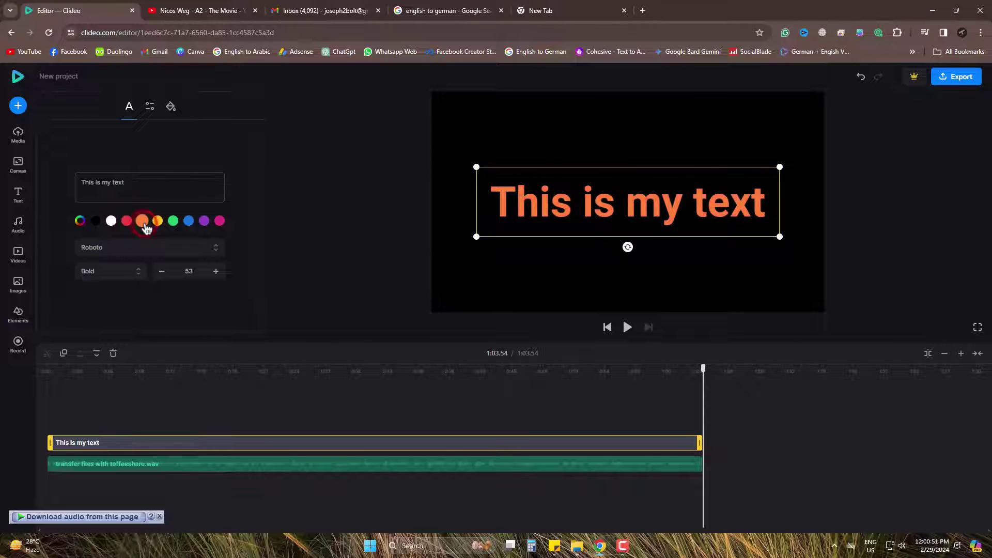
click(157, 221)
click(174, 221)
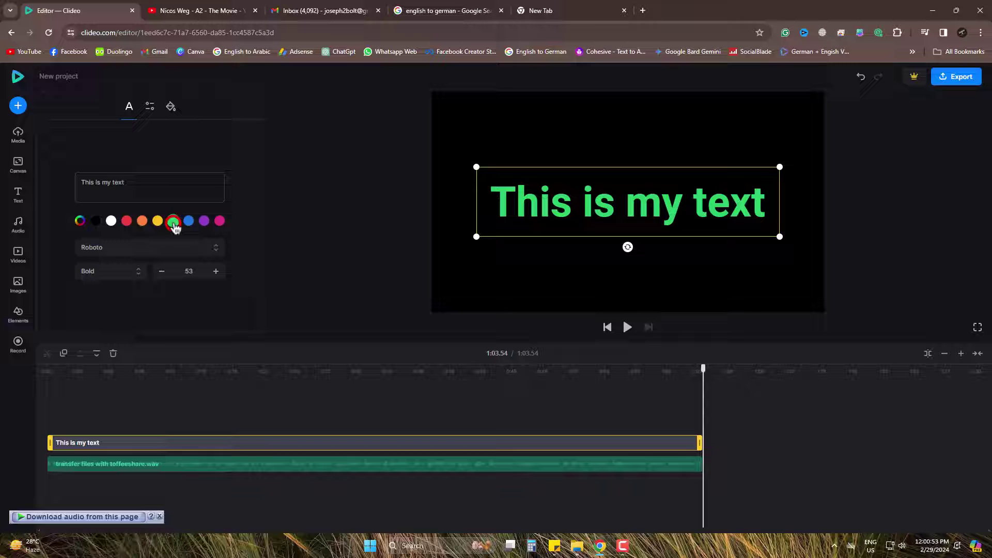
click(357, 274)
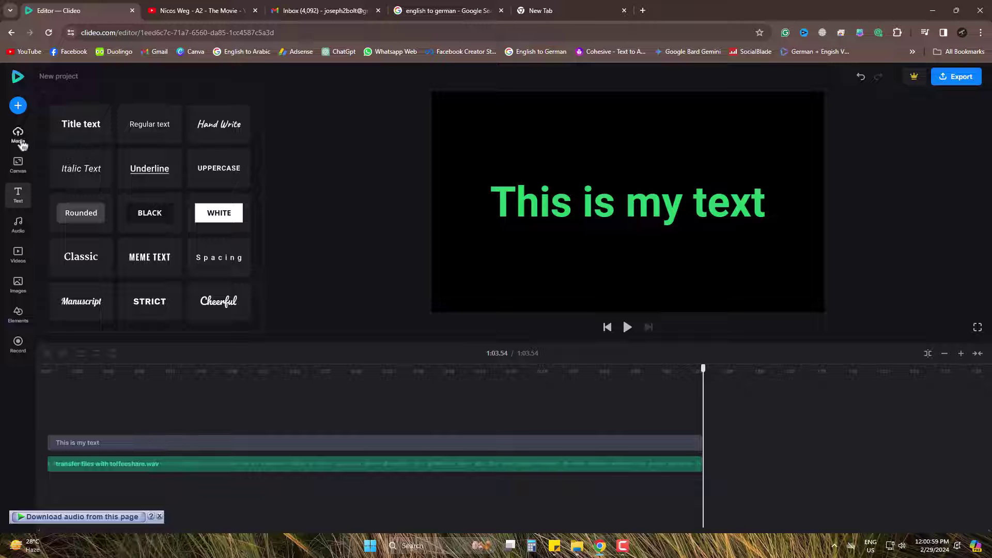
Import the Red Business YouTube Thumbnail from Downloads and place it at the timeline start
click(21, 142)
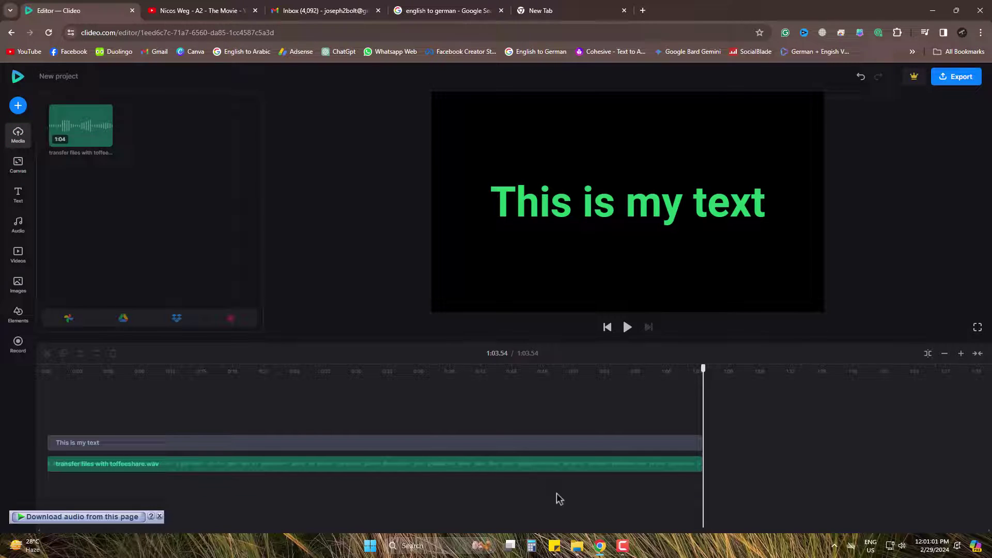
click(577, 547)
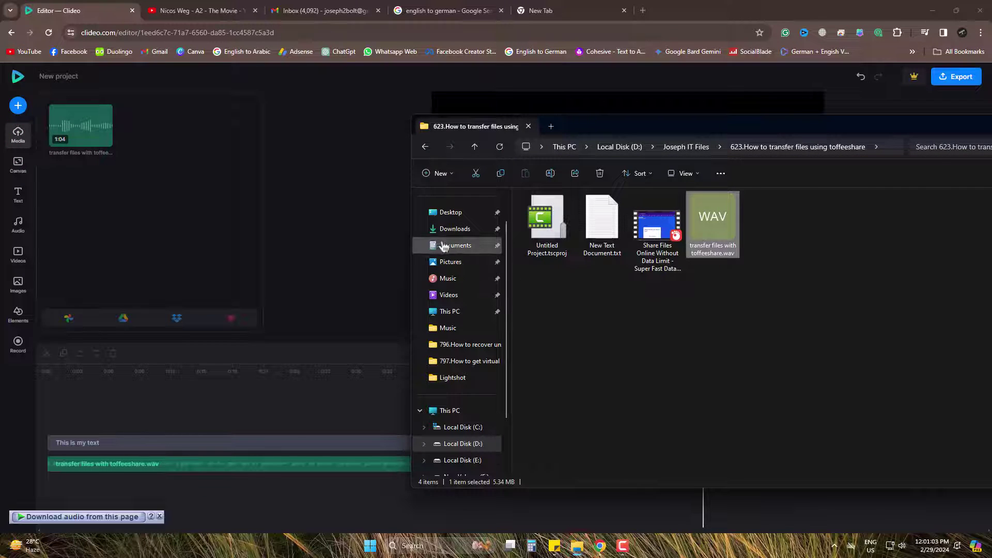
click(453, 229)
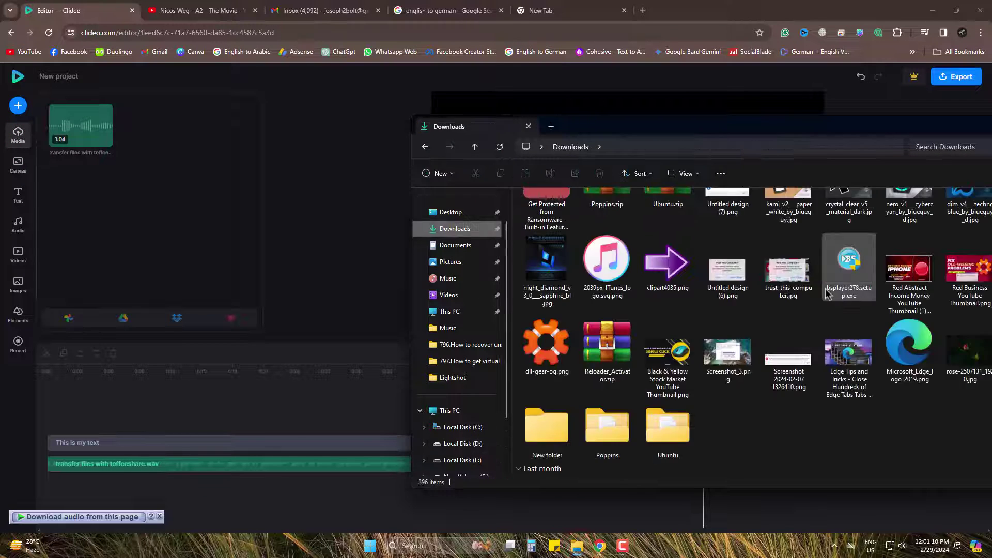
click(922, 273)
drag(951, 279, 182, 342)
drag(178, 305, 701, 441)
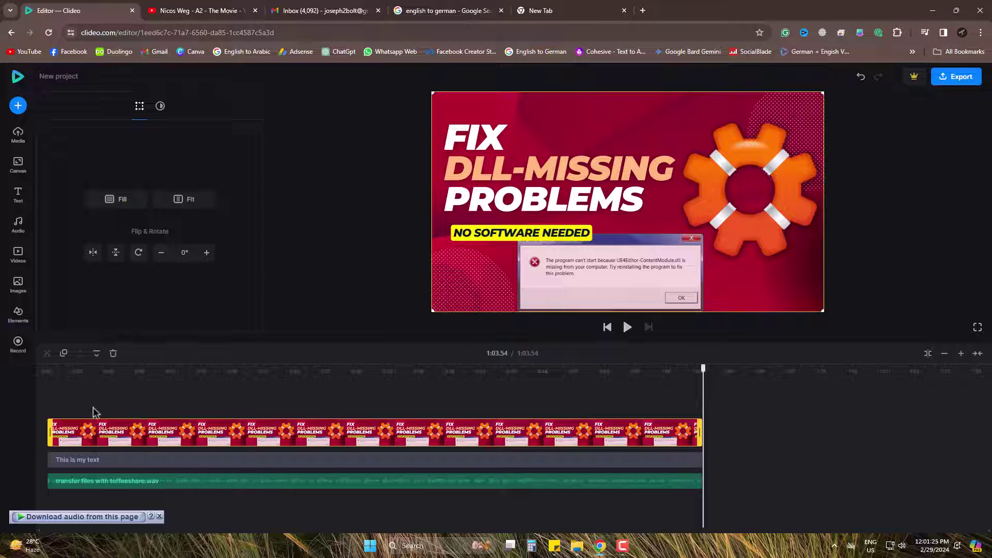
Preview the project from the beginning, then delete the thumbnail image clip
click(64, 370)
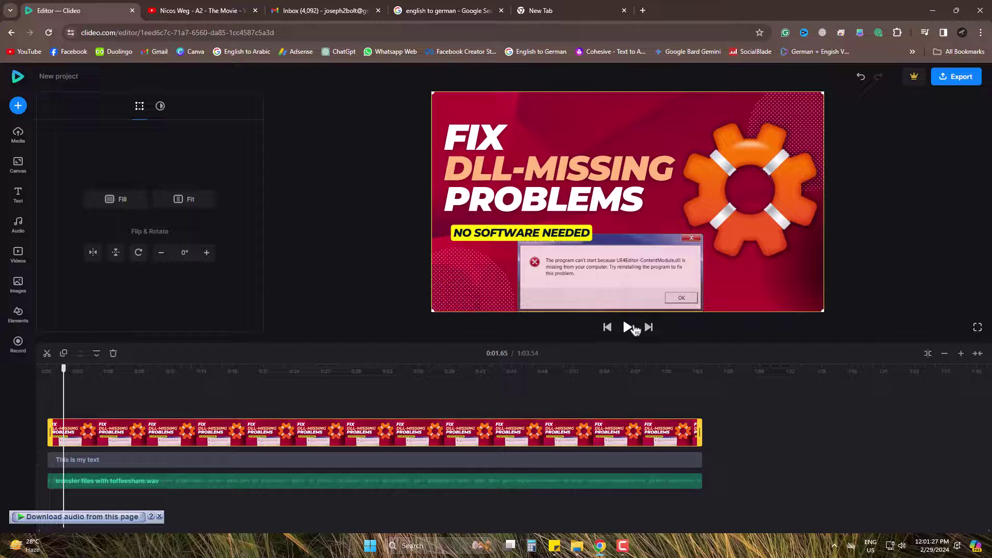
click(627, 327)
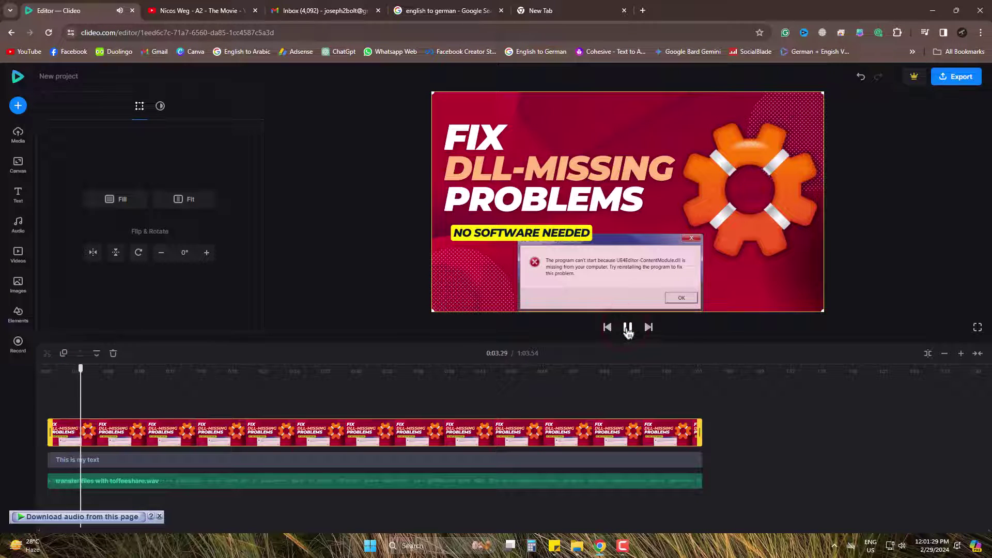
click(627, 328)
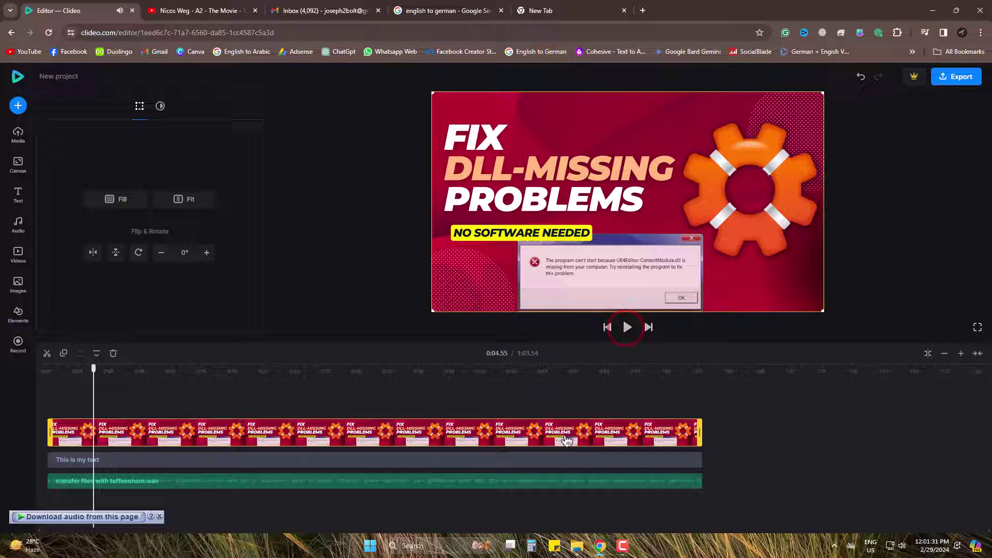
key(Delete)
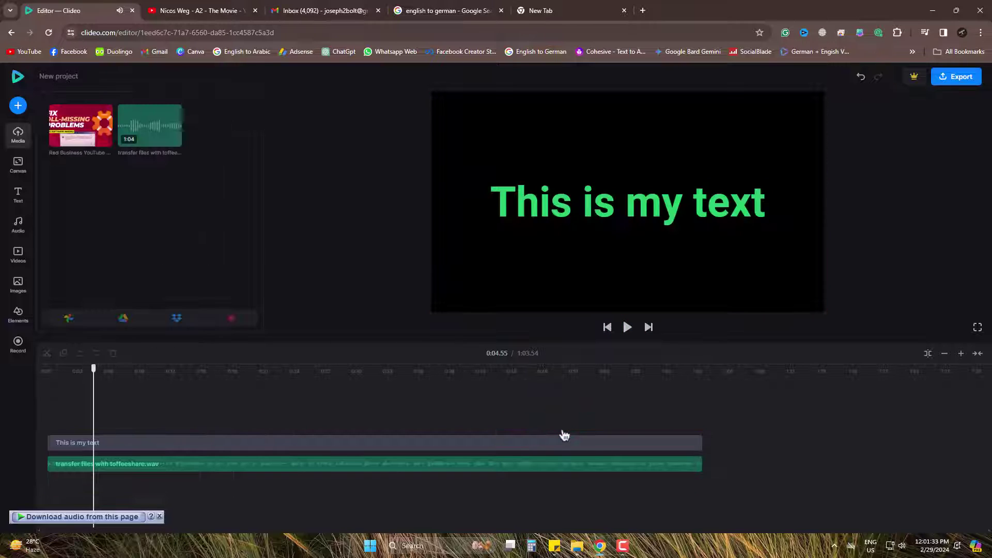
Play and pause the preview from around 0:47 before the MP4 export
click(538, 370)
click(627, 327)
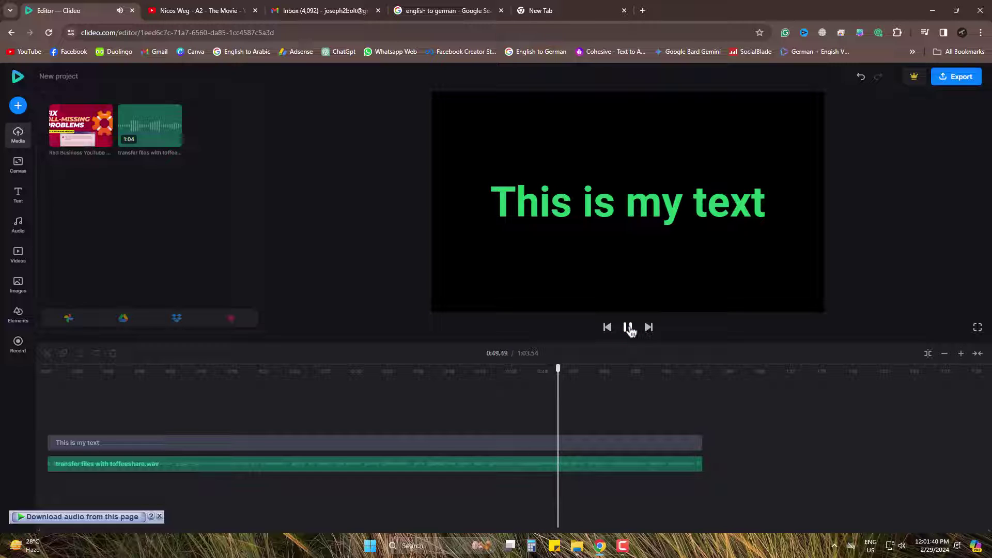
click(628, 327)
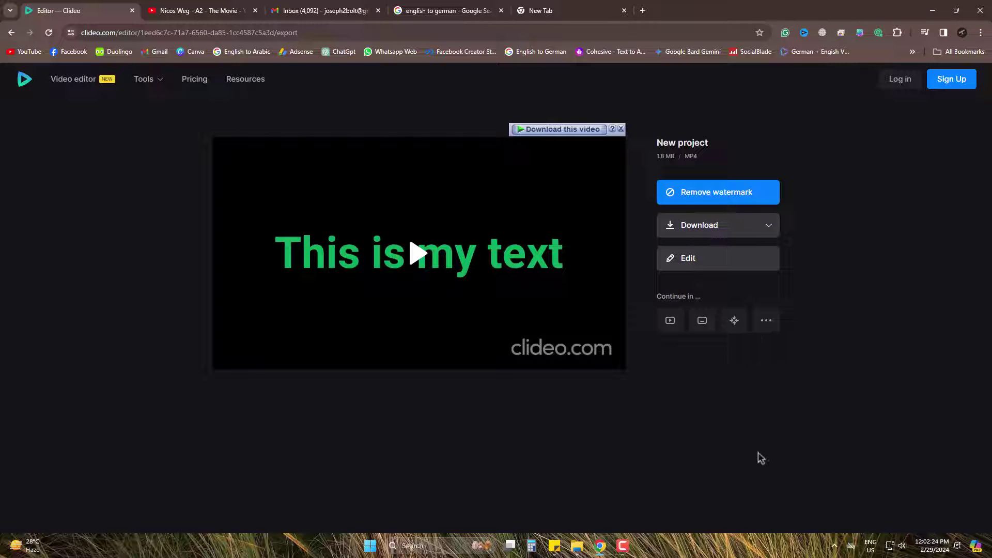
Download the exported 1.78 MB MP4 and open its Downloads > Video folder
click(438, 260)
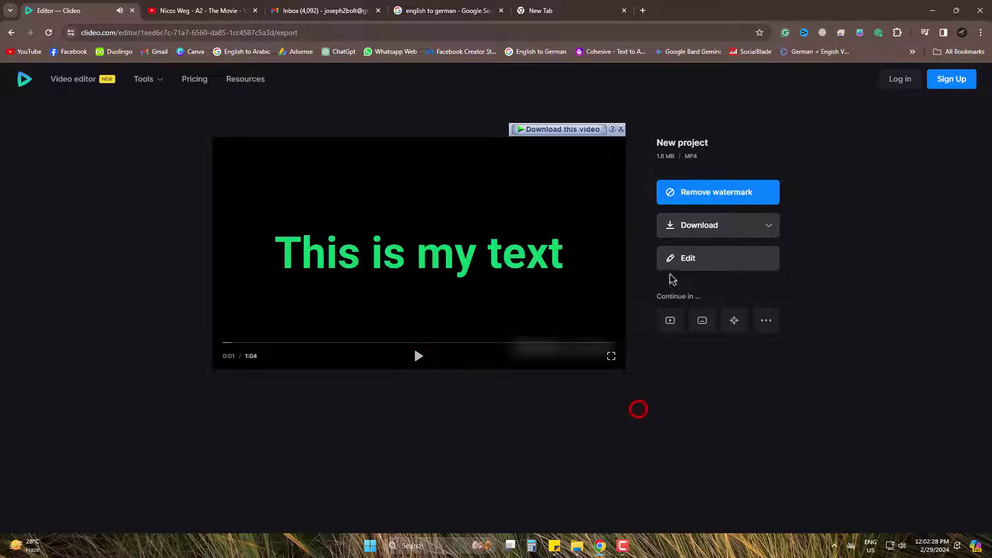
click(775, 228)
click(708, 231)
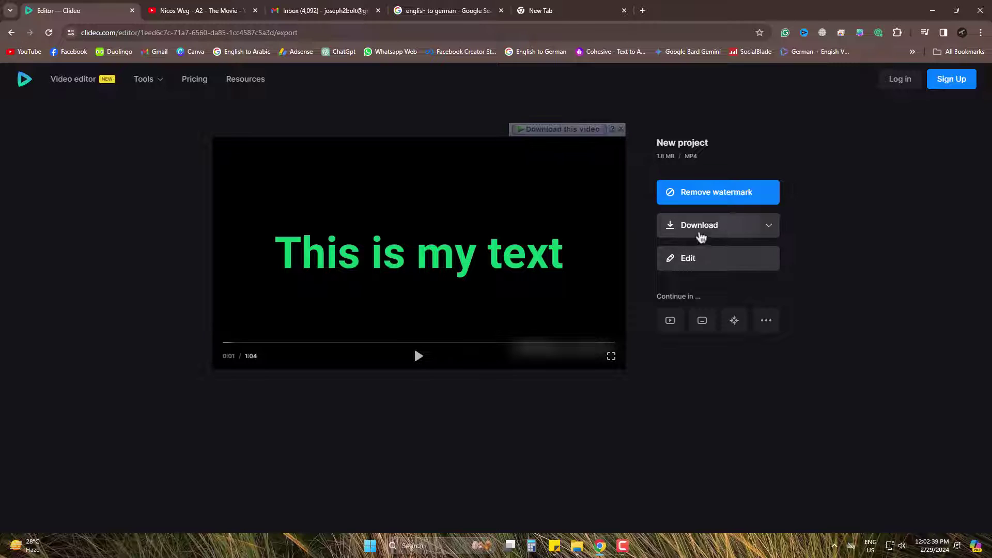
click(700, 233)
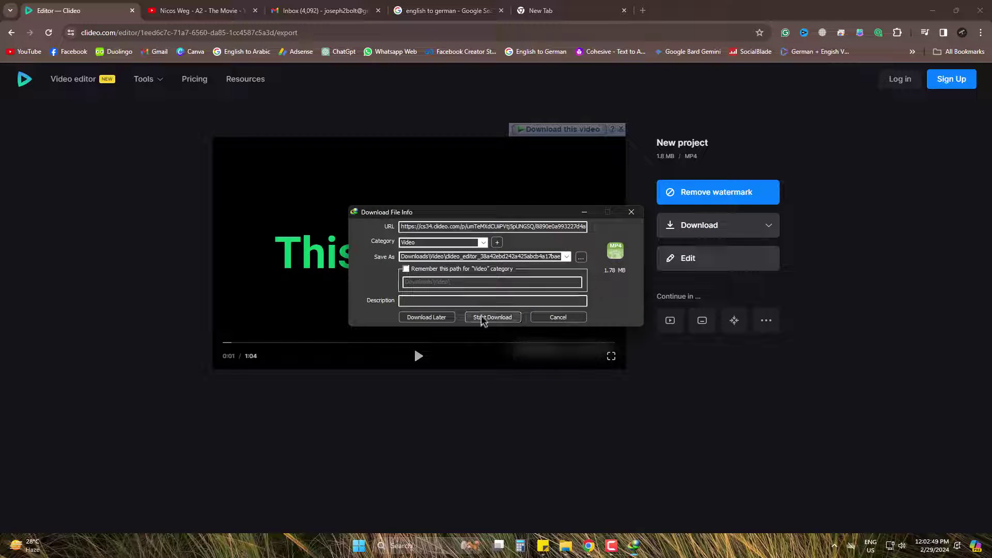
click(504, 317)
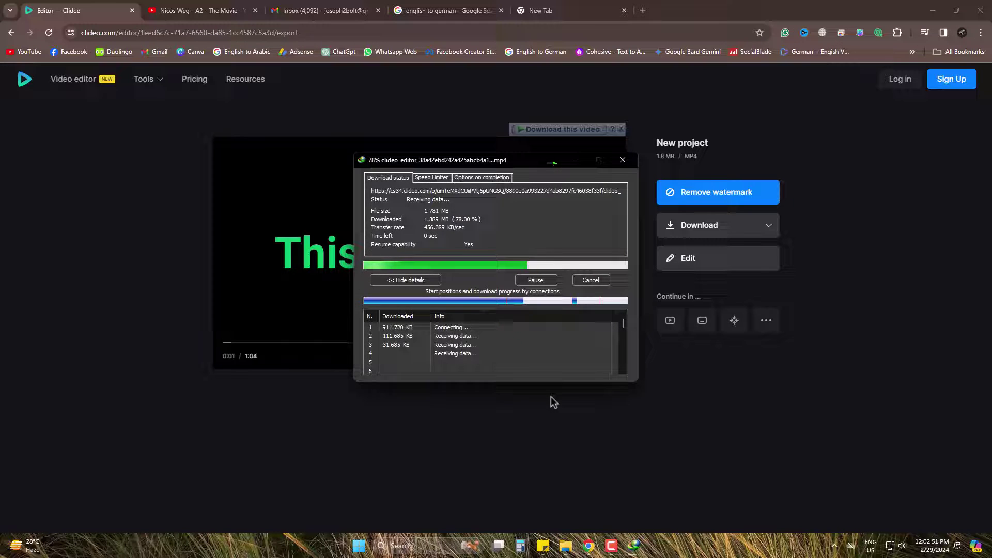
click(513, 304)
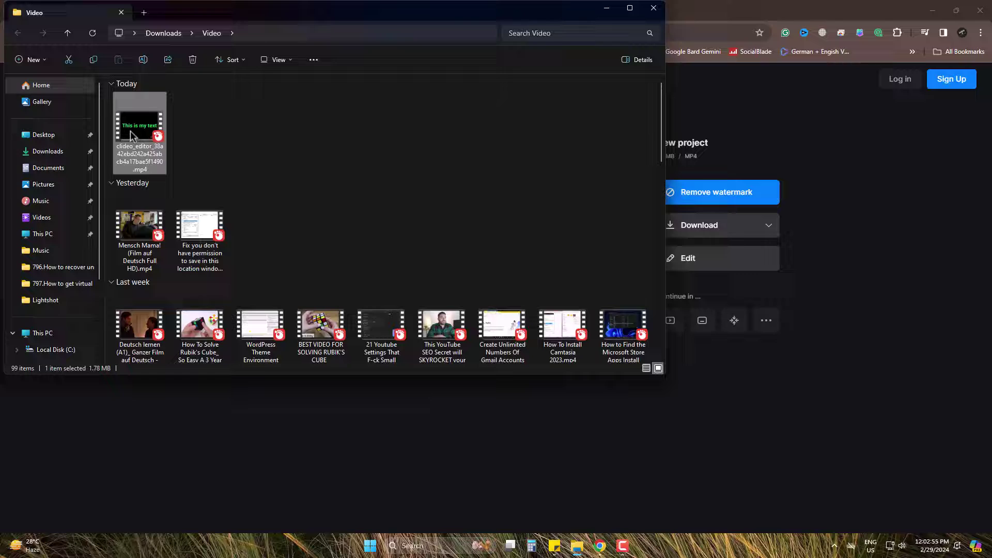
Play the downloaded MP4 in GOM Player, dismiss the ad, and pause at 13 seconds
double_click(133, 134)
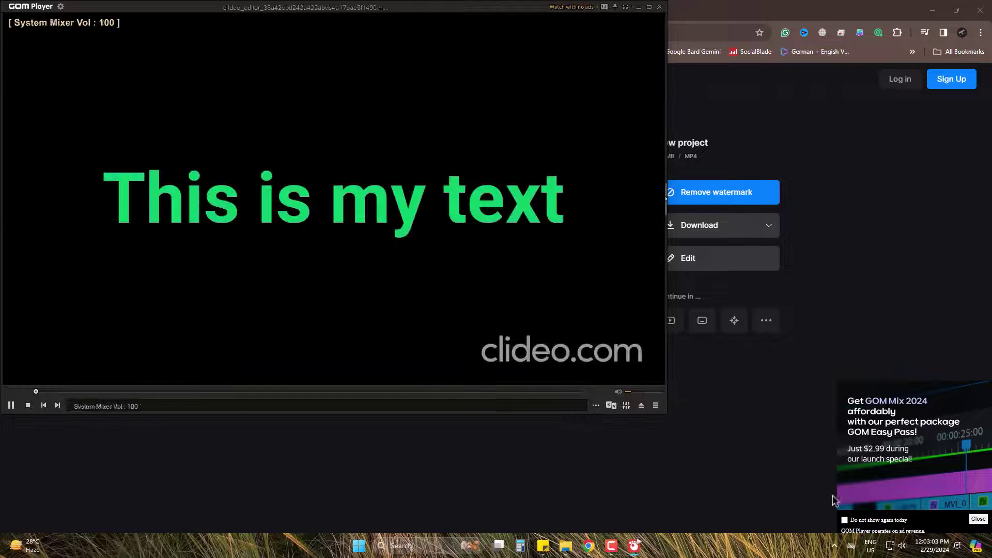
click(845, 521)
drag(439, 233, 616, 300)
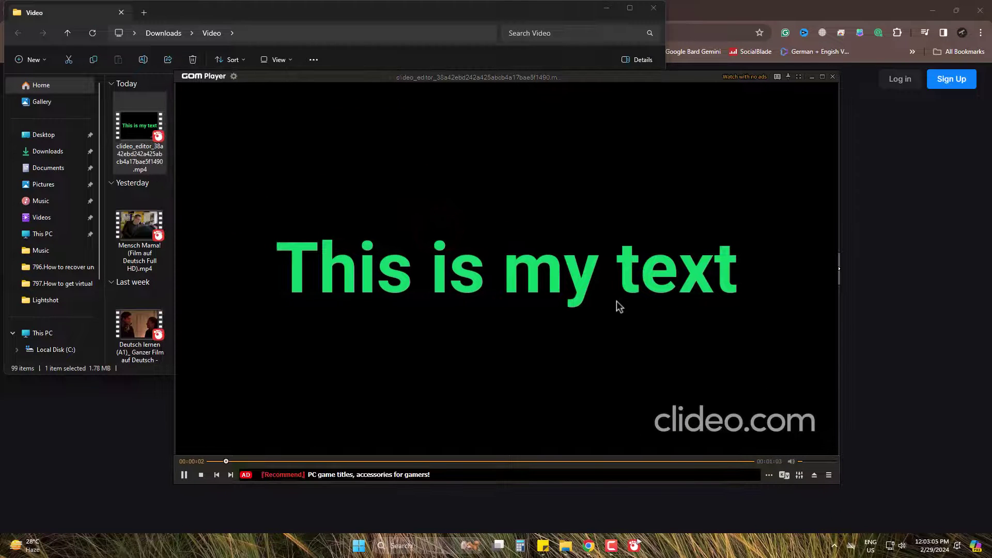
click(607, 8)
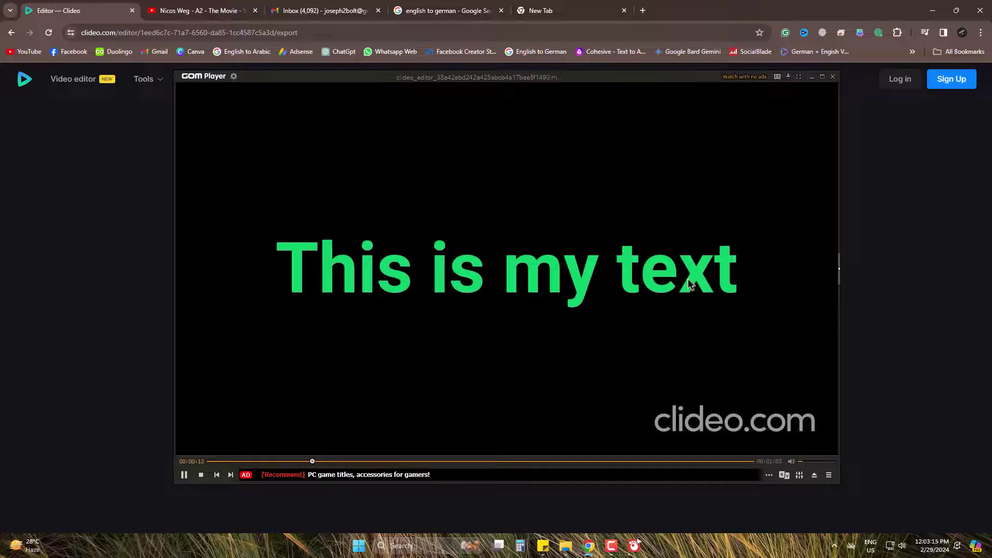
click(586, 279)
click(132, 275)
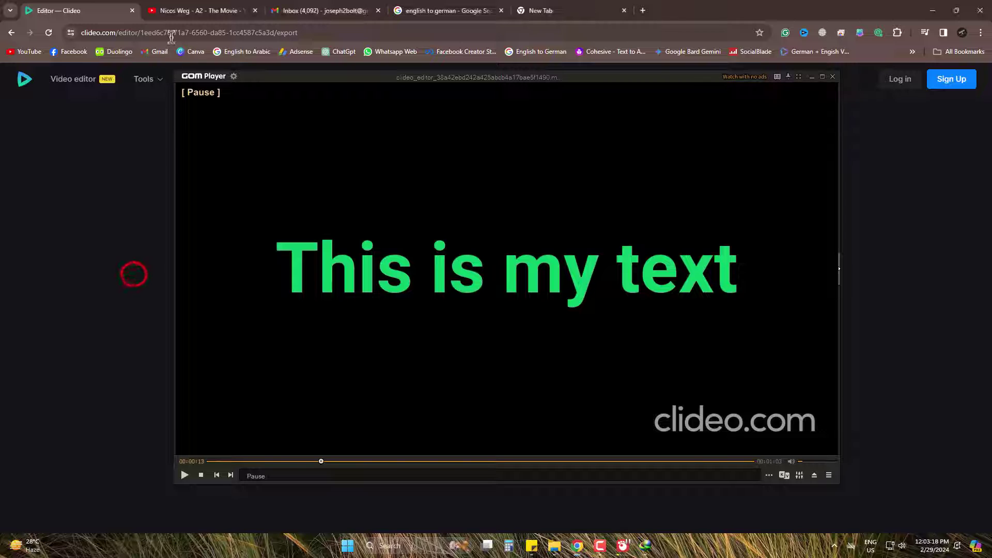
Drag the exported clideo_editor MP4 from the Video folder into YouTube Studio's Upload videos dialog
click(809, 81)
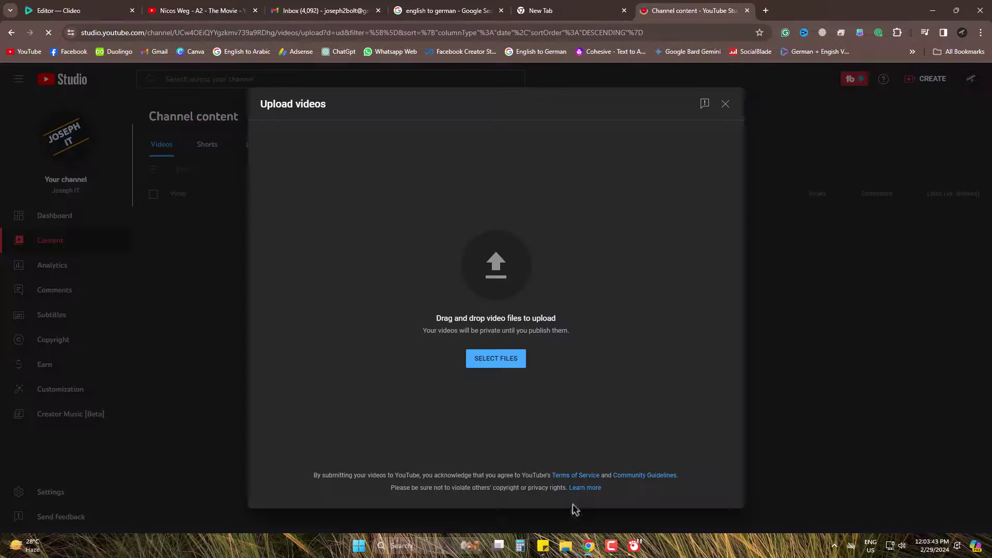
click(567, 549)
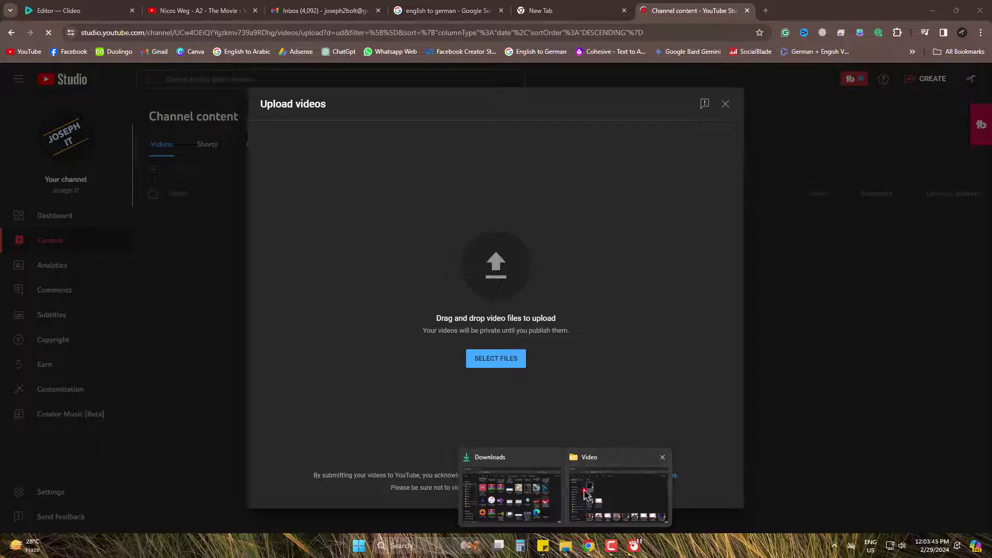
click(618, 494)
drag(245, 17, 832, 114)
drag(755, 232, 506, 316)
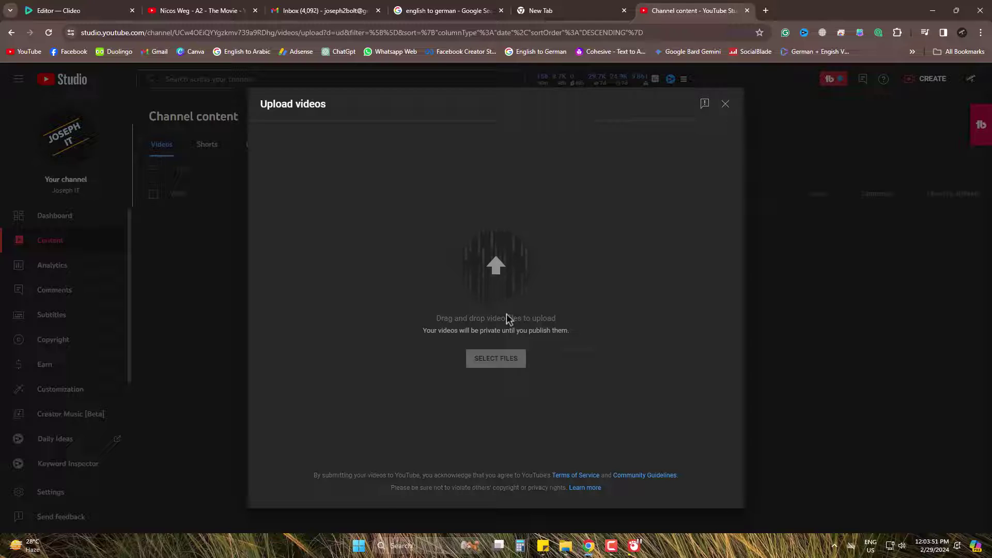